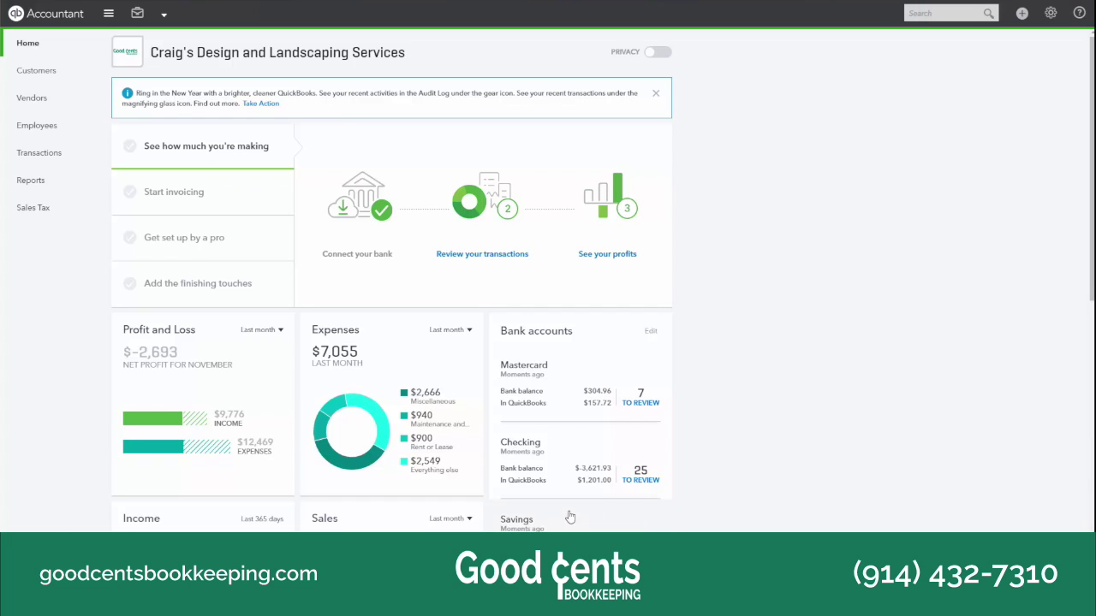
Create a new Invoice form style from Custom Form Styles in the settings menu.
click(1051, 16)
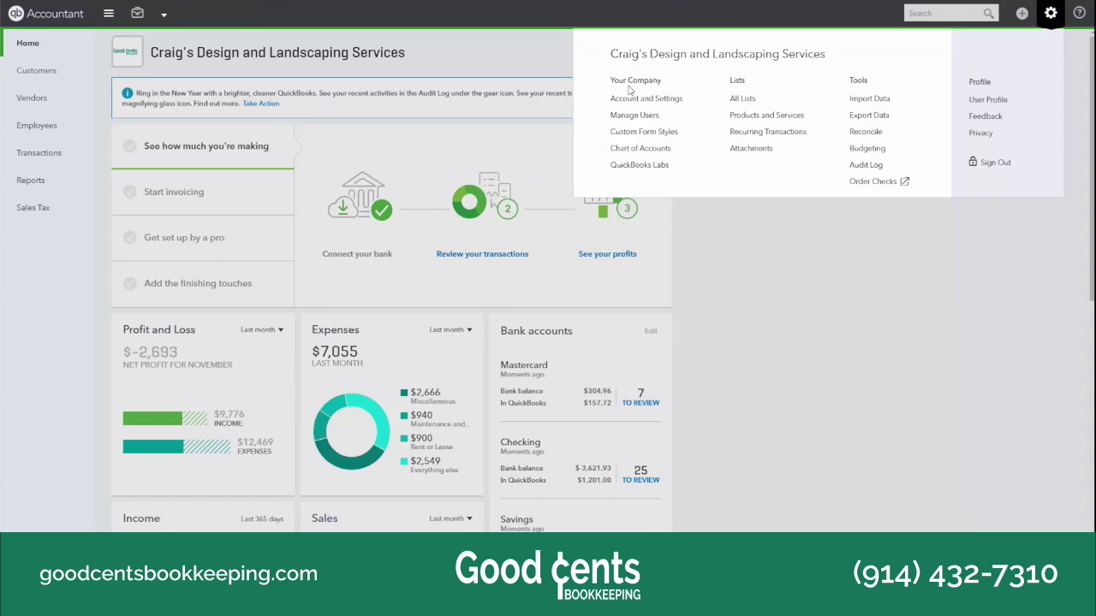
click(629, 136)
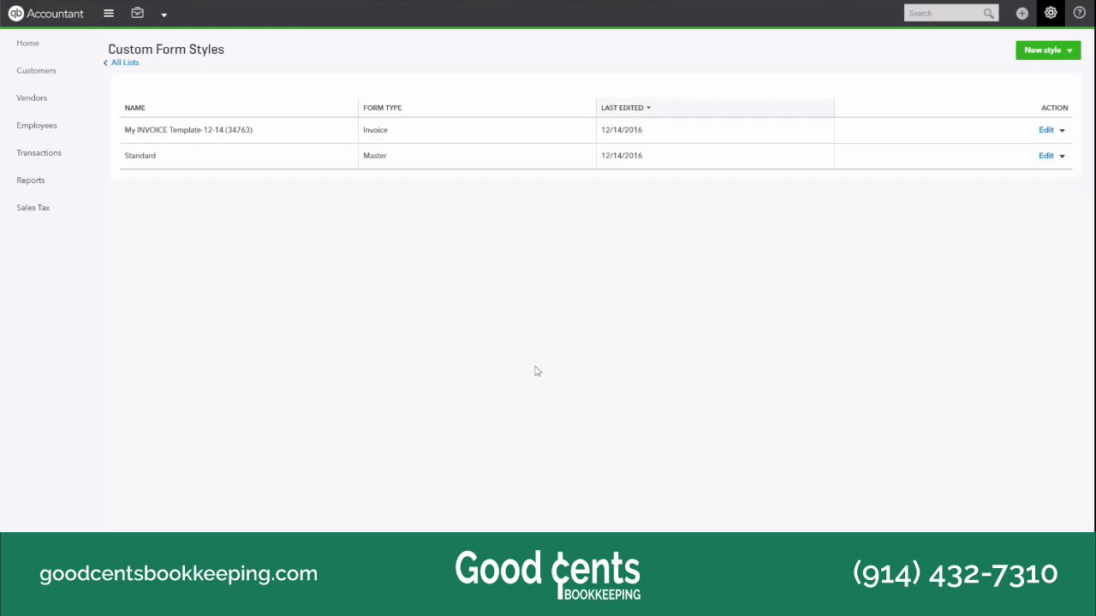
click(1070, 50)
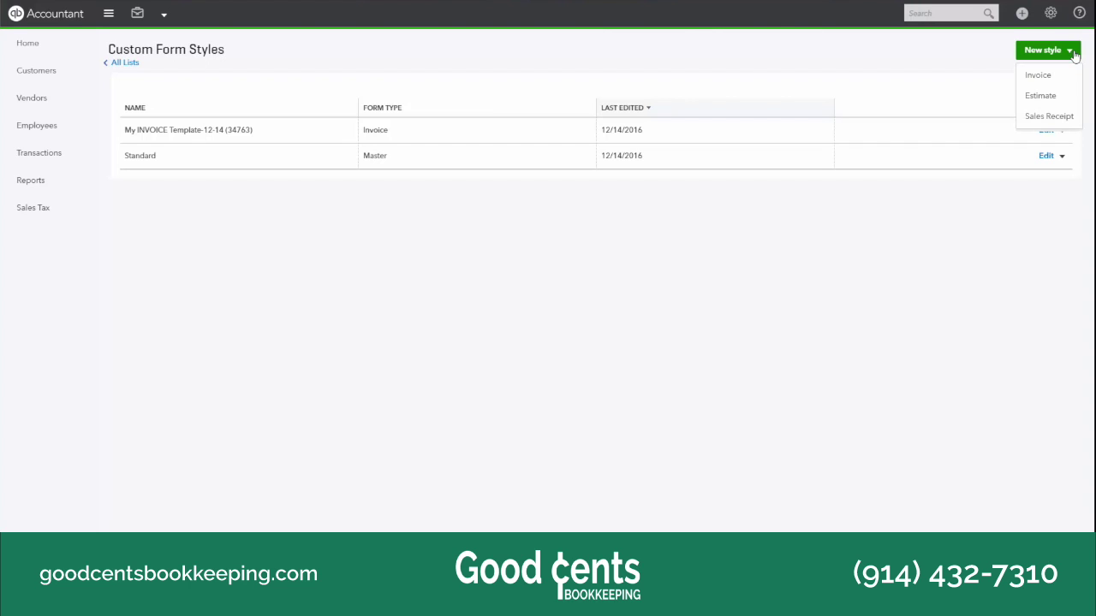
click(1040, 77)
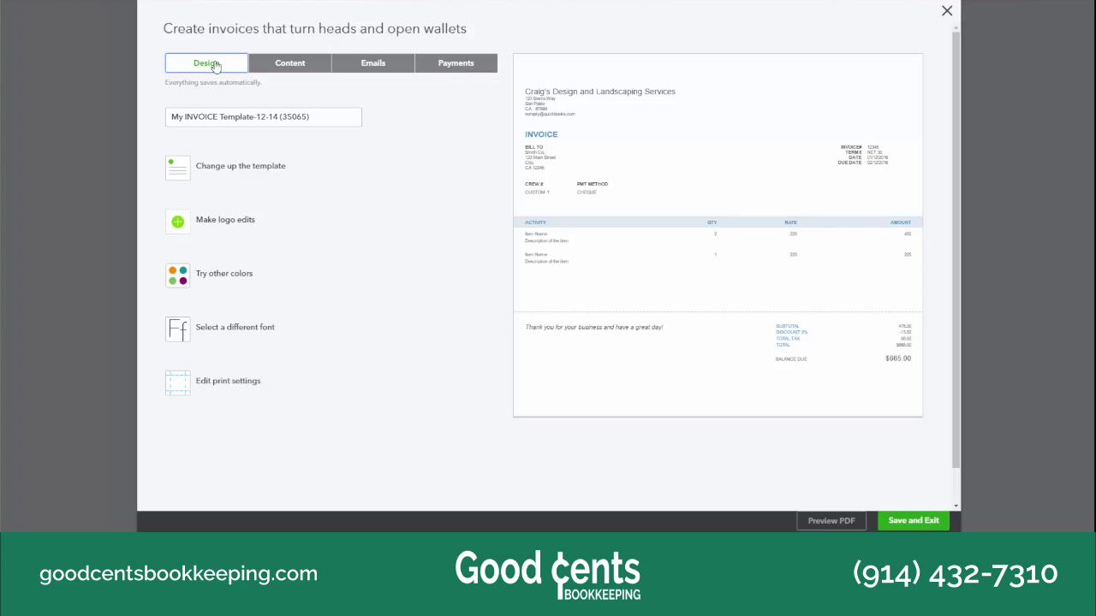
Preview the Modern, Fresh, Bold and Friendly templates, then choose the Airy template.
click(214, 166)
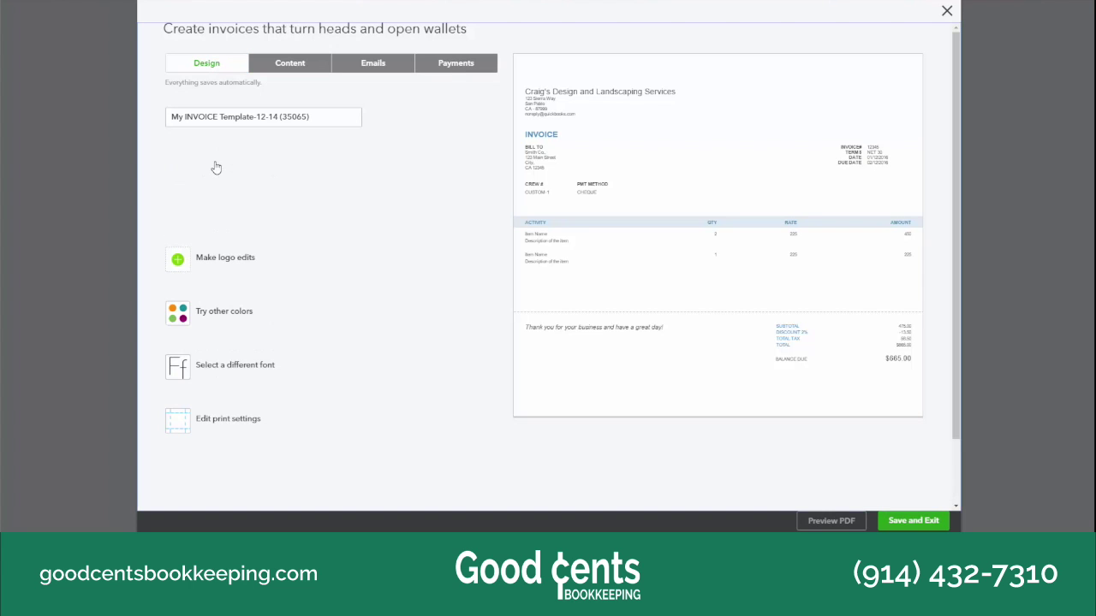
click(244, 178)
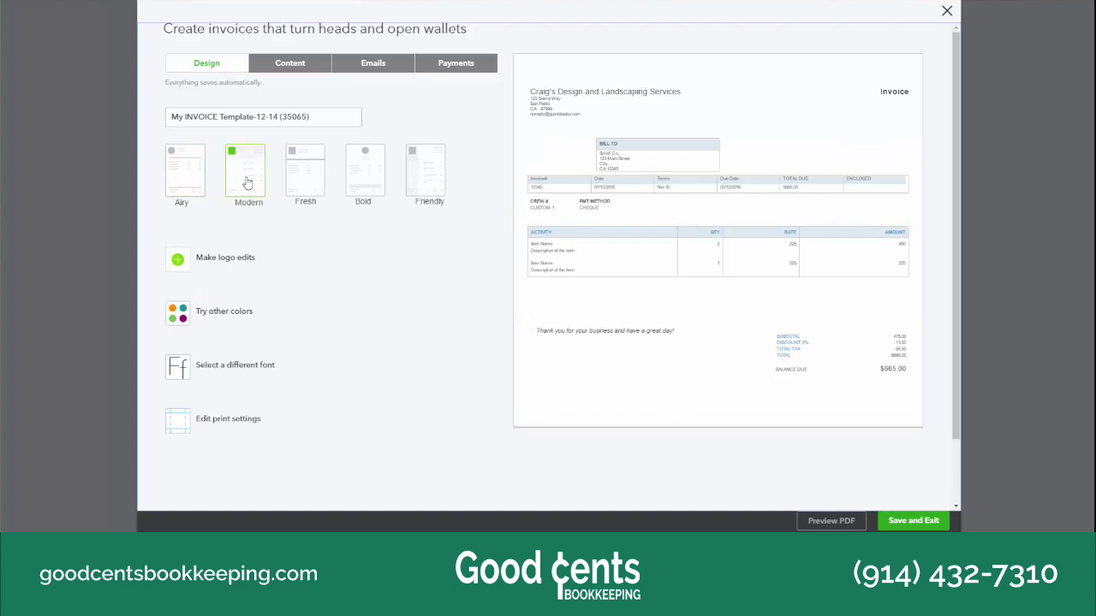
click(302, 179)
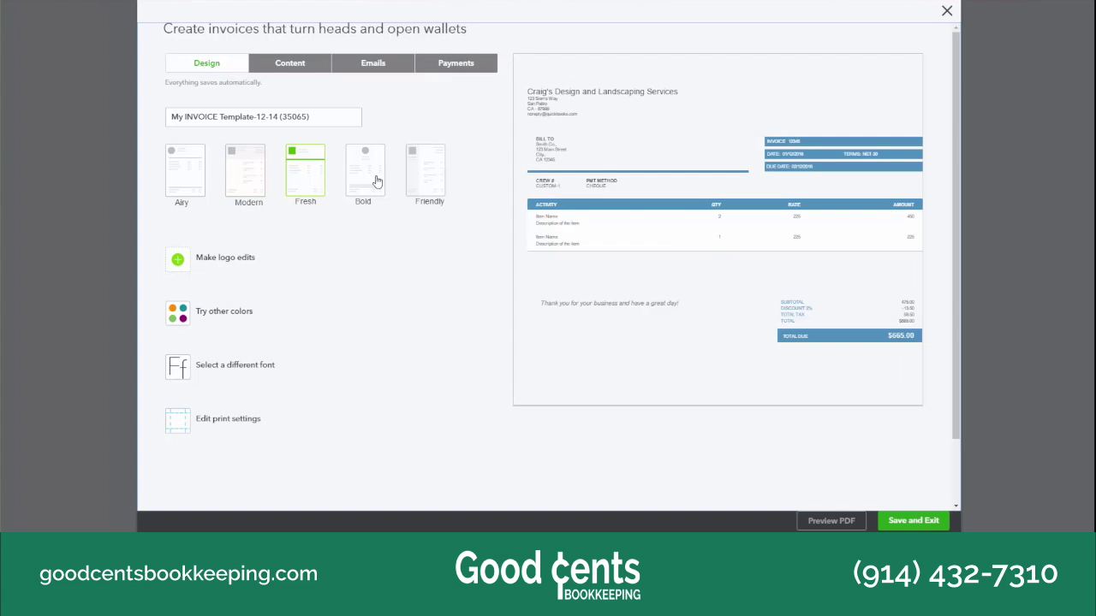
click(377, 181)
click(421, 179)
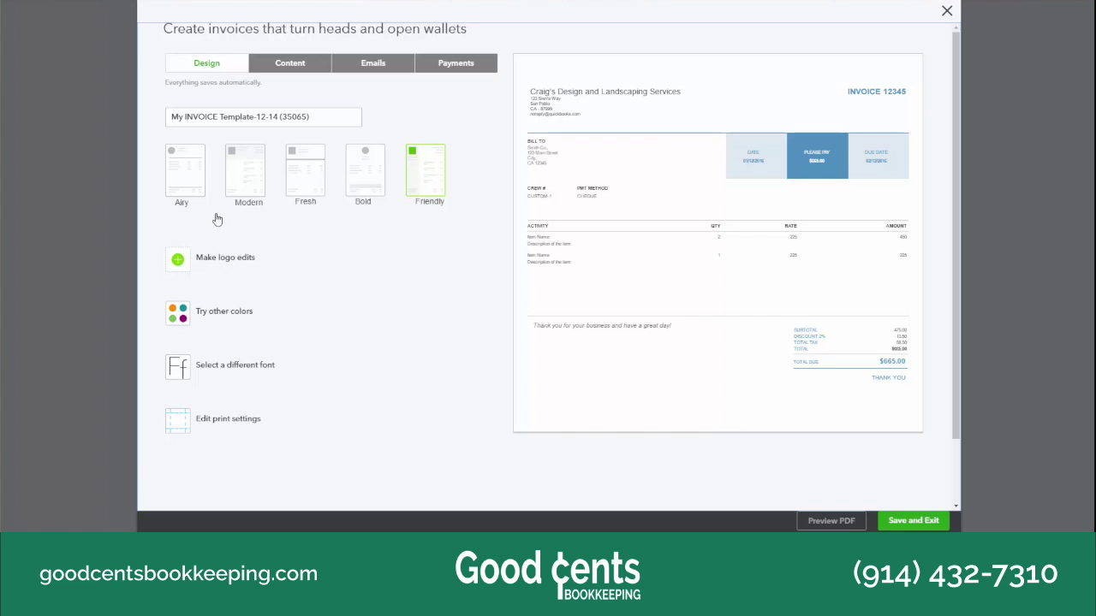
click(190, 166)
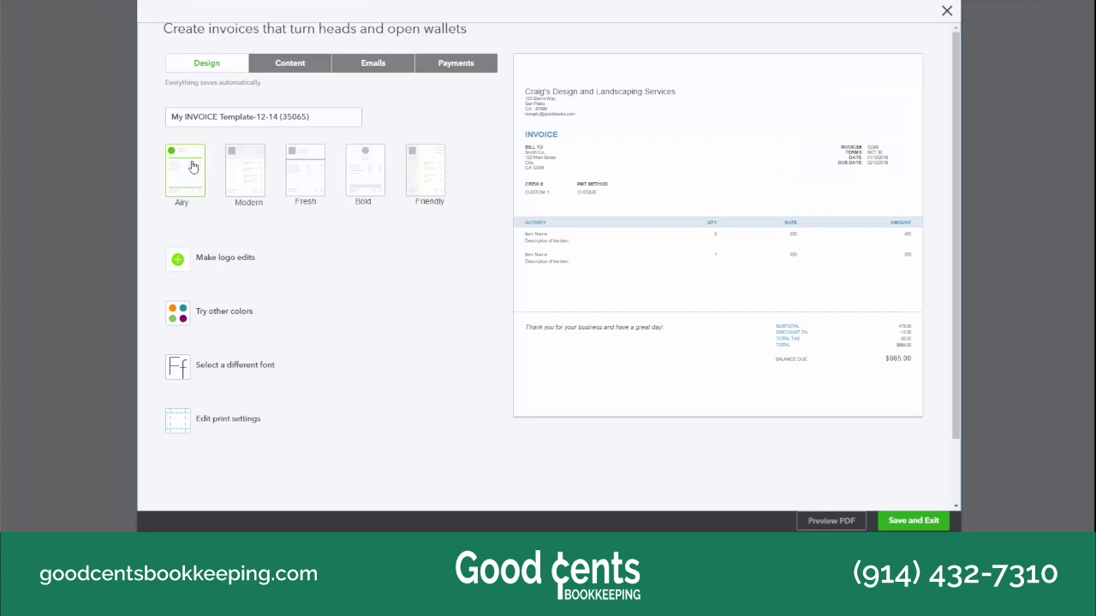
click(208, 260)
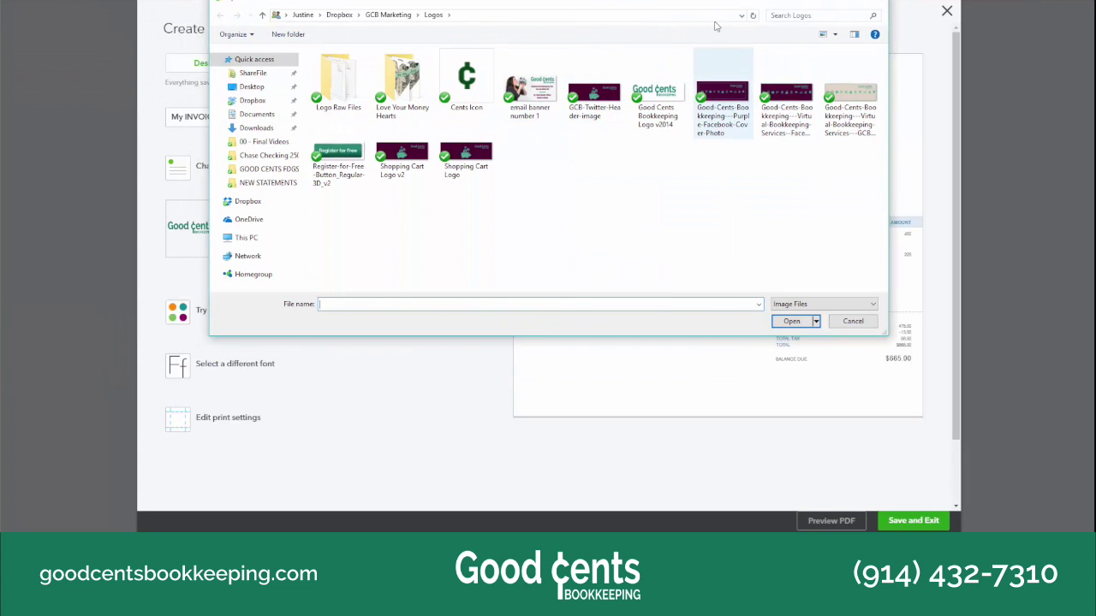
Show the Good Cents logo on the invoice, trying M and S before settling on L.
drag(691, 7, 0, 9)
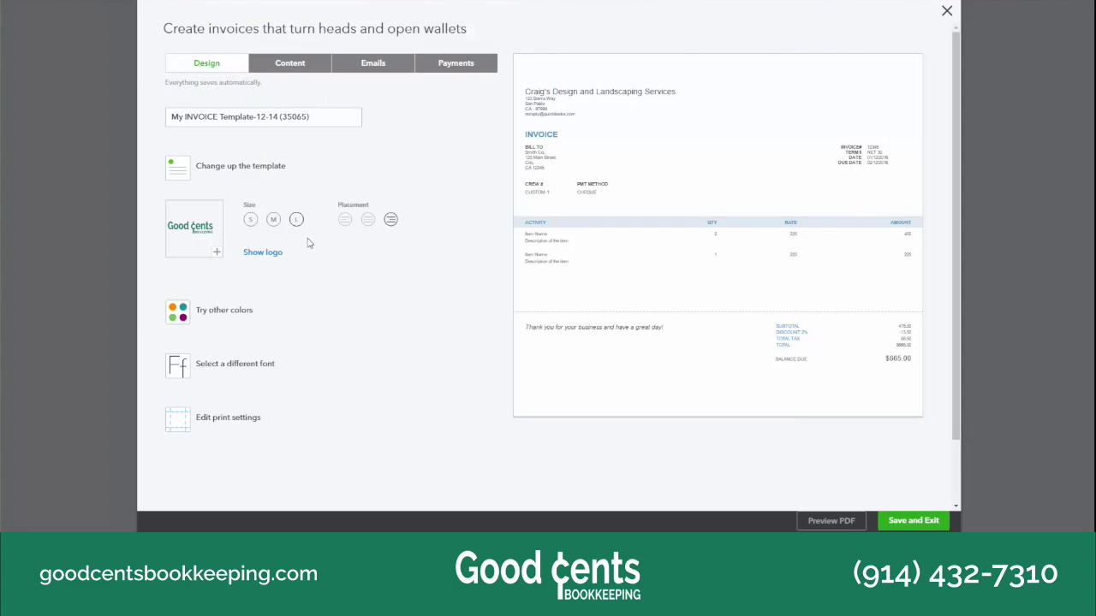
click(272, 253)
click(273, 220)
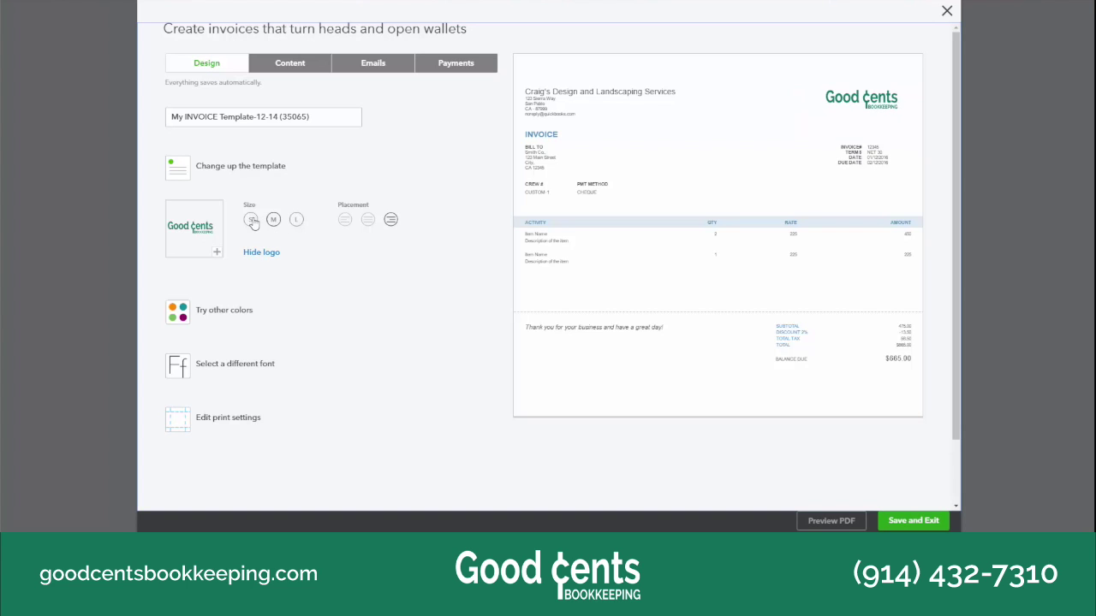
click(251, 220)
click(296, 220)
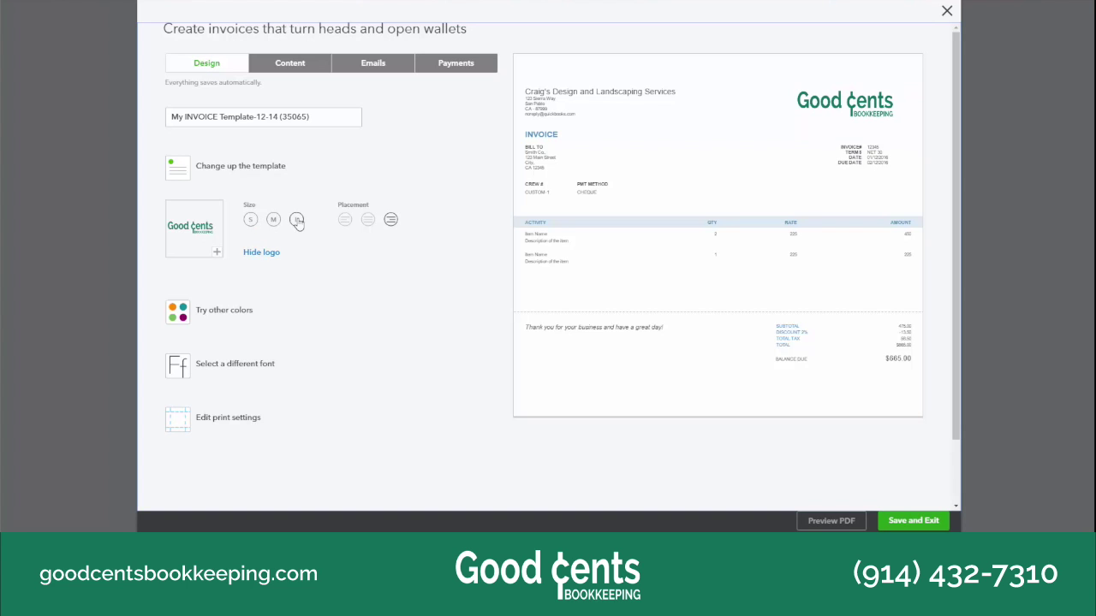
scroll(442, 362, down, 1)
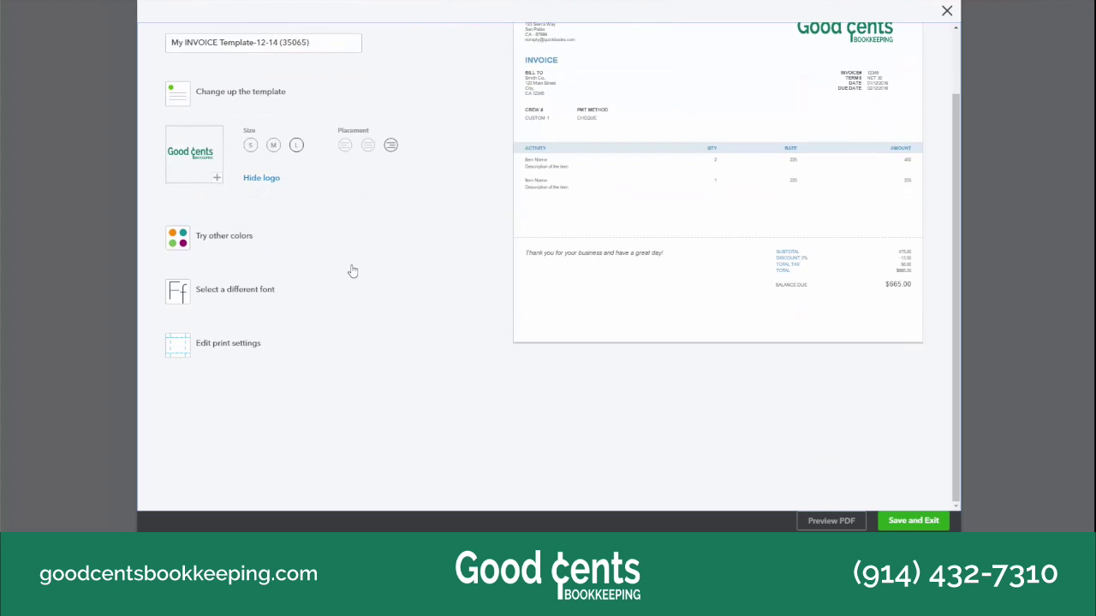
scroll(353, 270, up, 1)
click(248, 311)
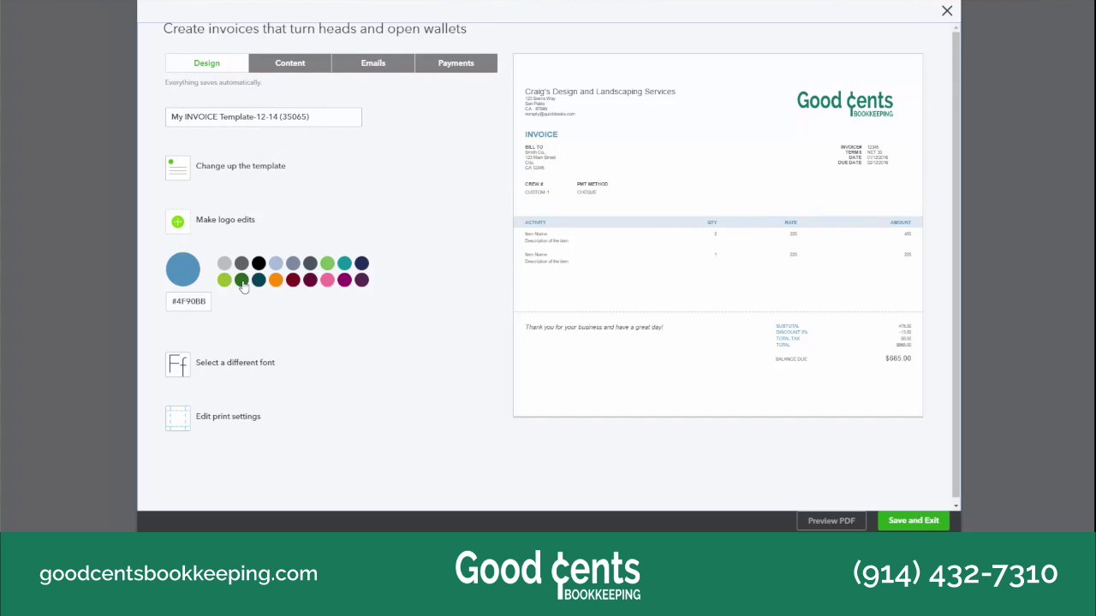
Set the invoice accent colour to dark green #2a651d and the font size to 12pt.
click(242, 282)
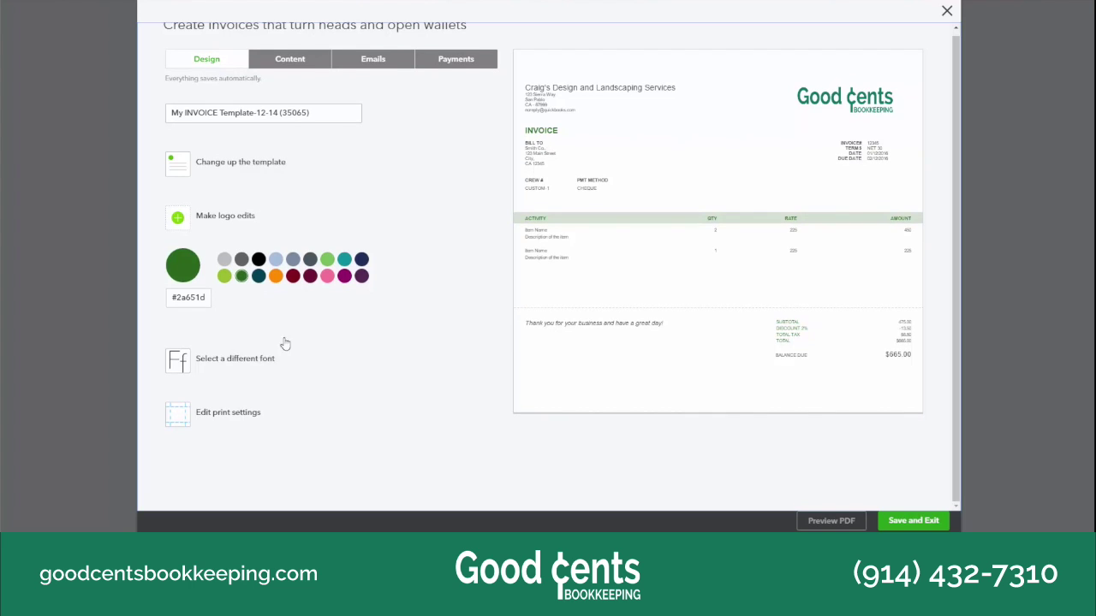
click(244, 360)
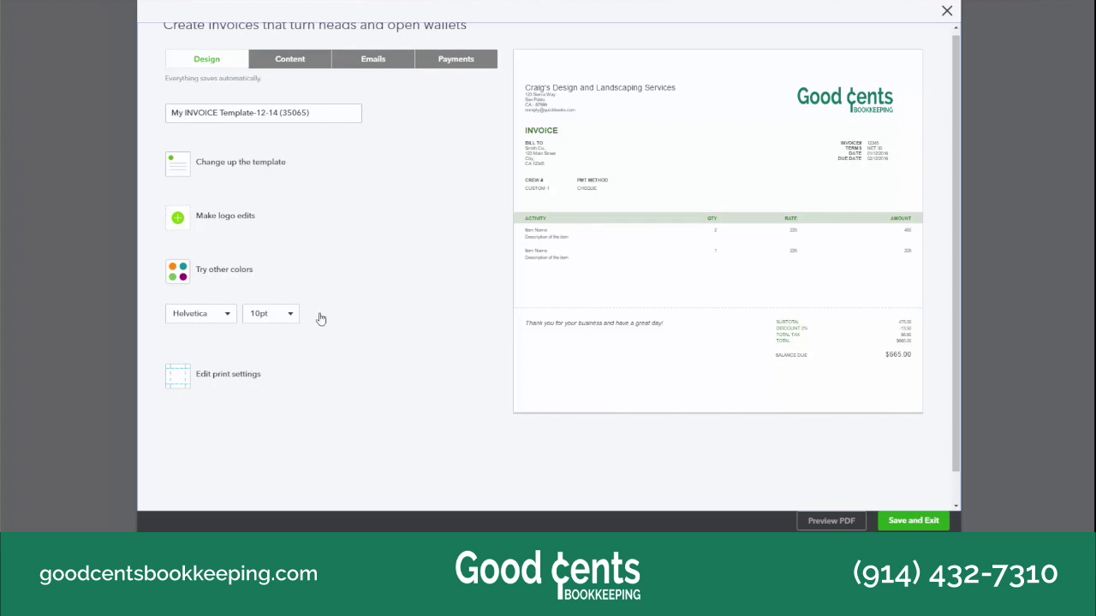
click(294, 316)
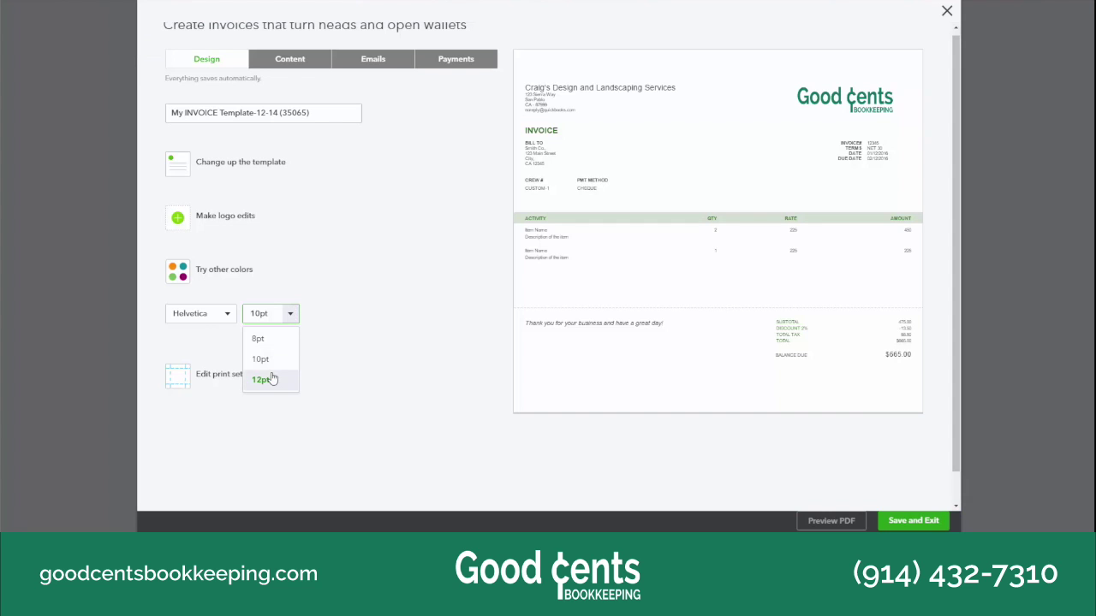
click(271, 379)
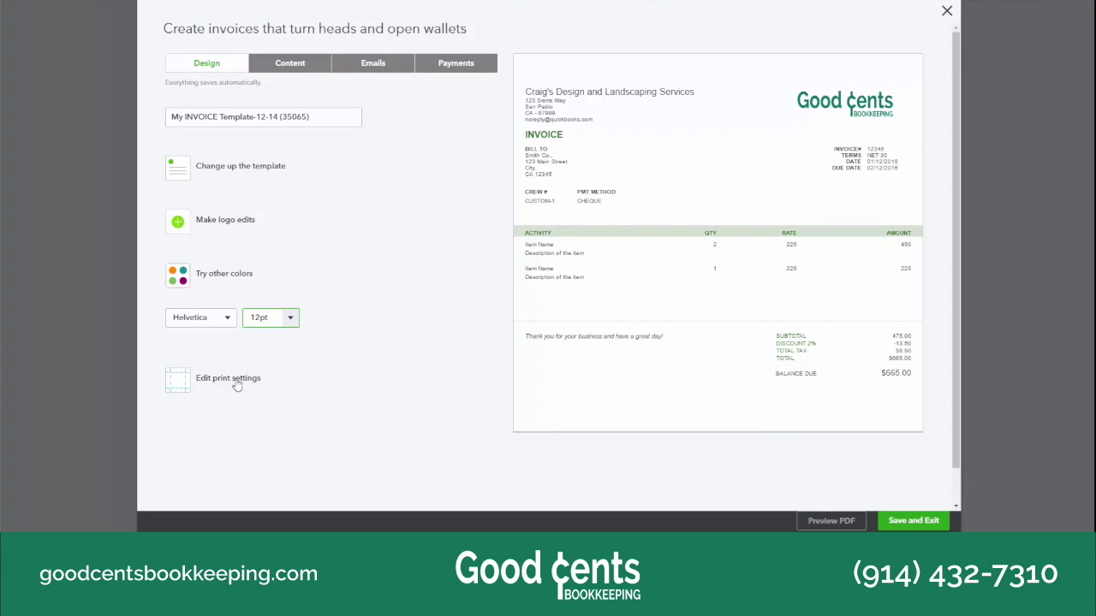
click(236, 383)
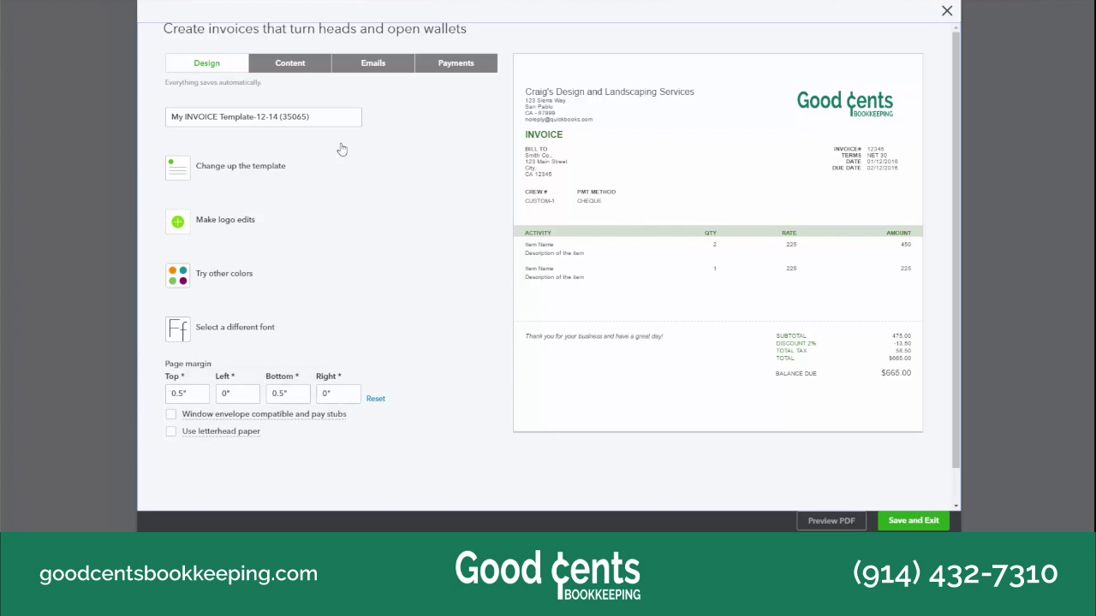
click(288, 67)
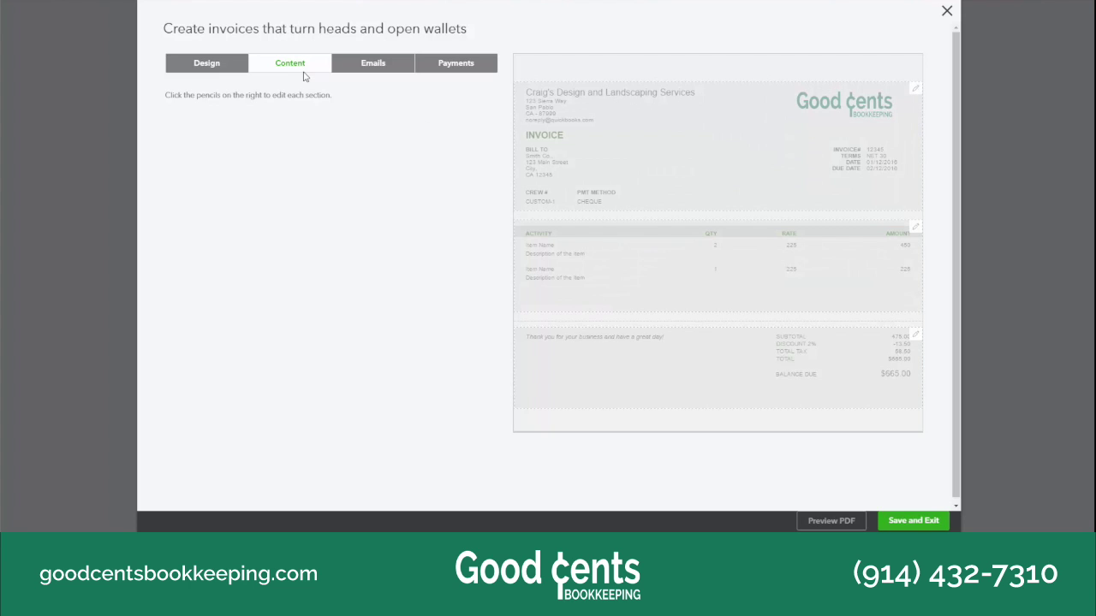
Toggle the INVOICE form title off and back on in the header section.
click(913, 90)
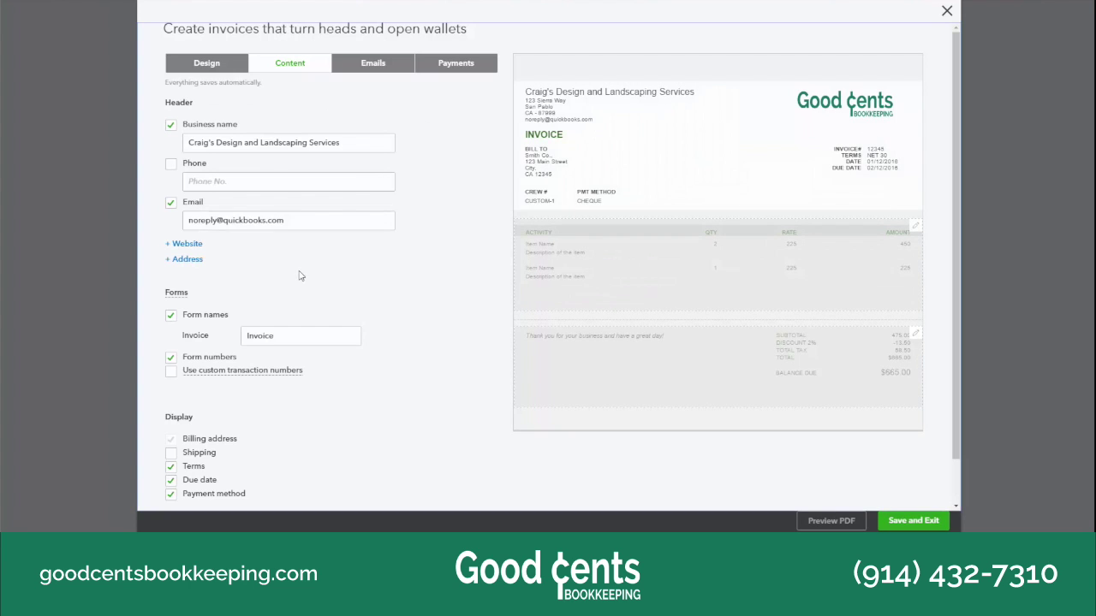
click(171, 315)
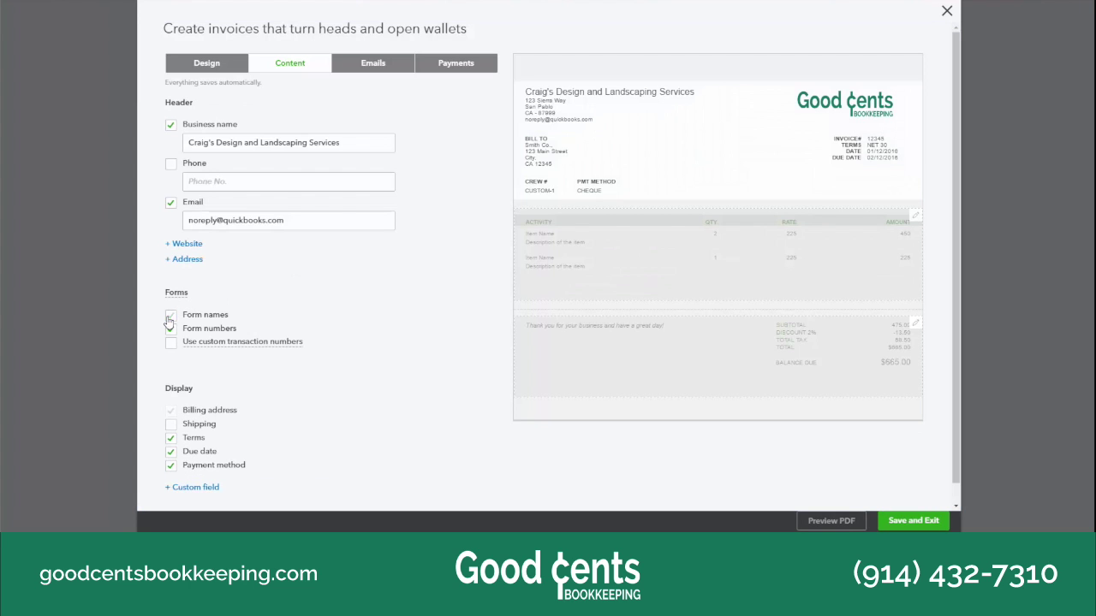
click(170, 315)
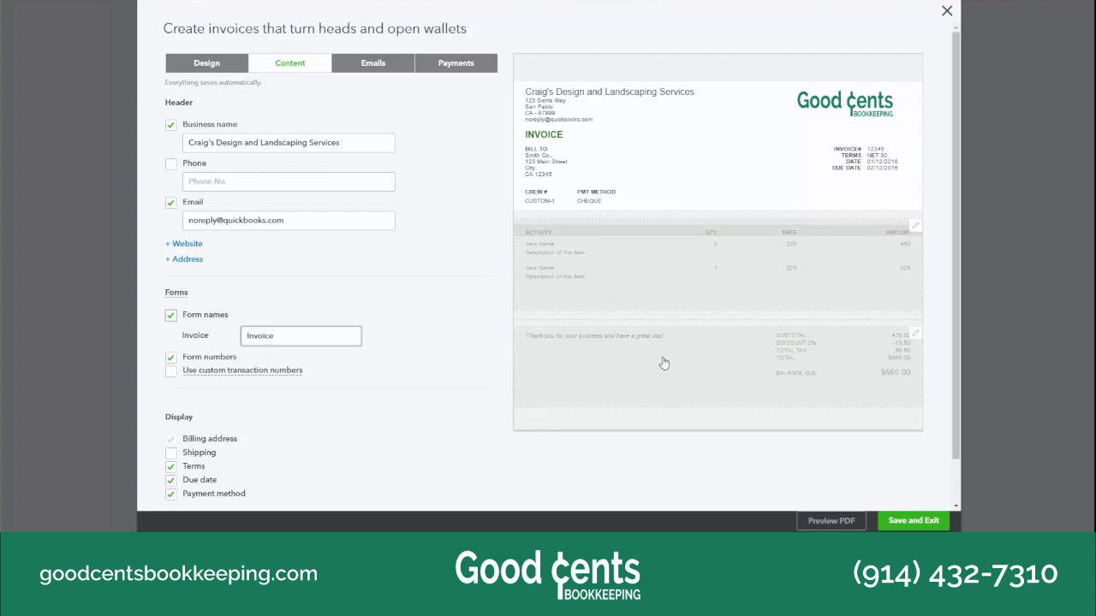
Remove the QTY and RATE columns from the invoice's activity table.
click(916, 235)
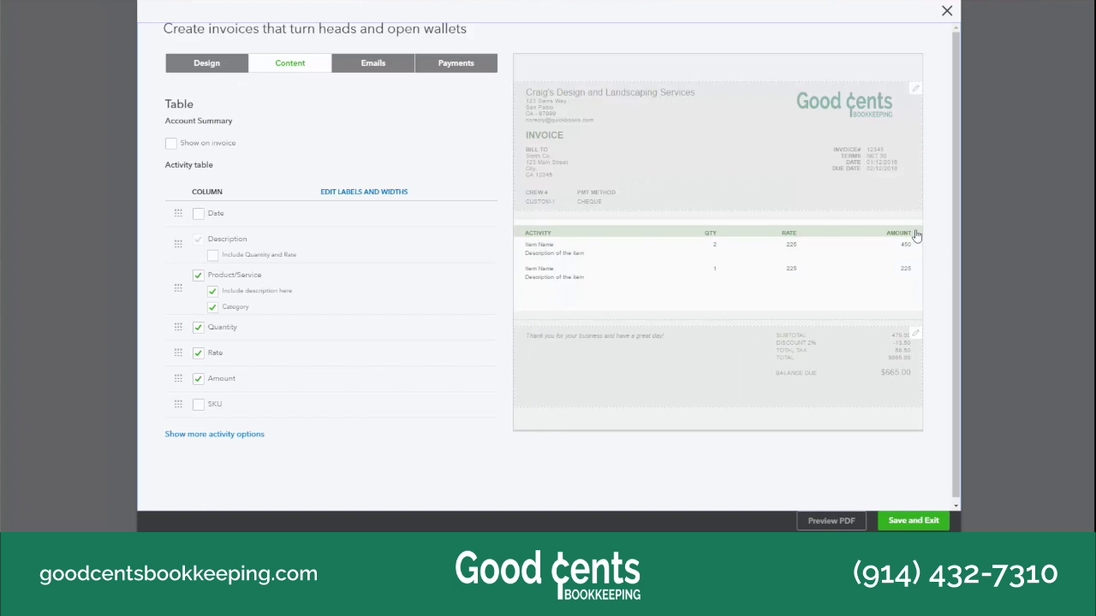
click(198, 328)
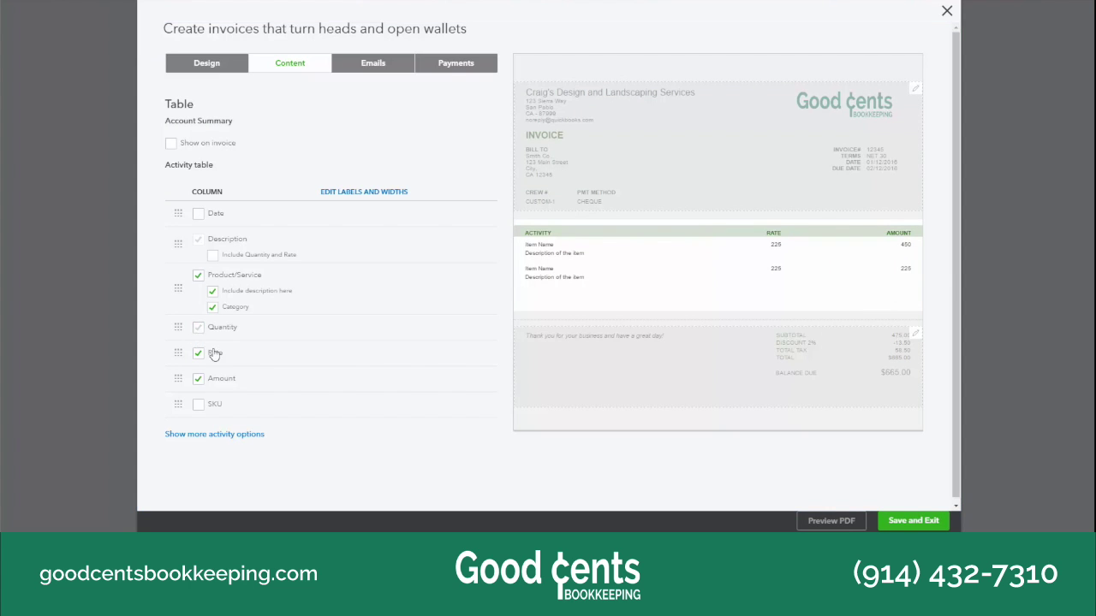
click(199, 377)
click(197, 353)
click(374, 63)
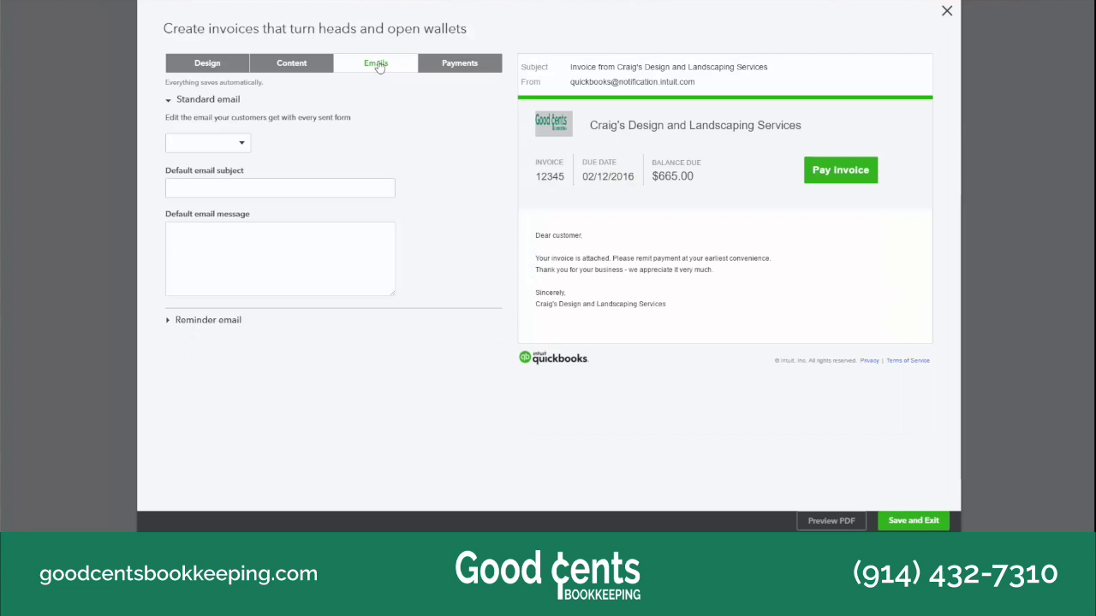
Review the default invoice email message, then view the online payment options.
click(324, 264)
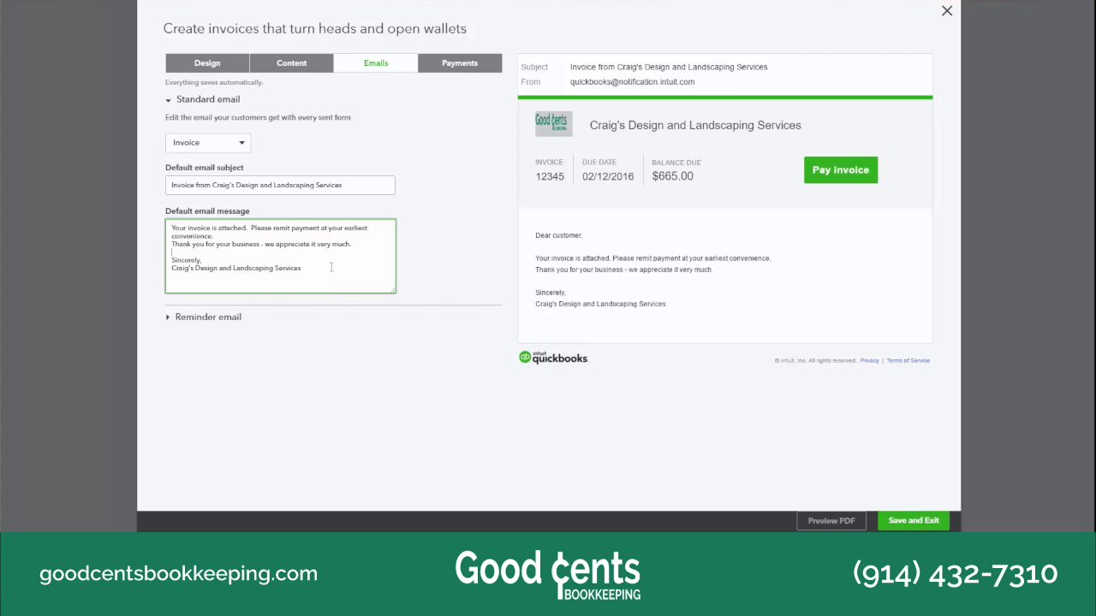
click(496, 67)
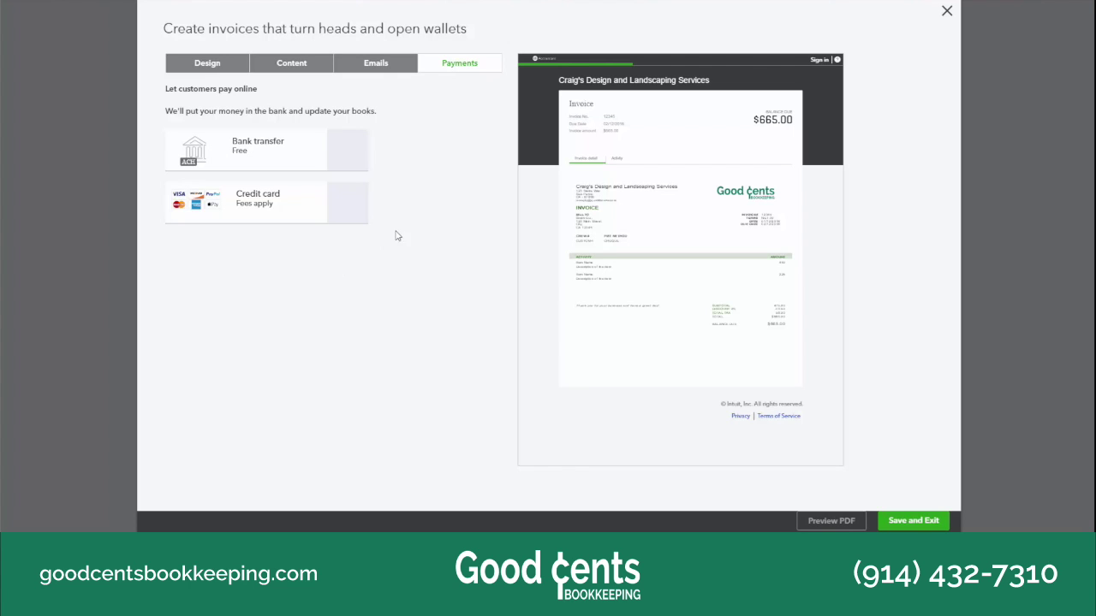
Step back through Emails and Content to the Design view of the finished invoice.
click(385, 66)
click(295, 66)
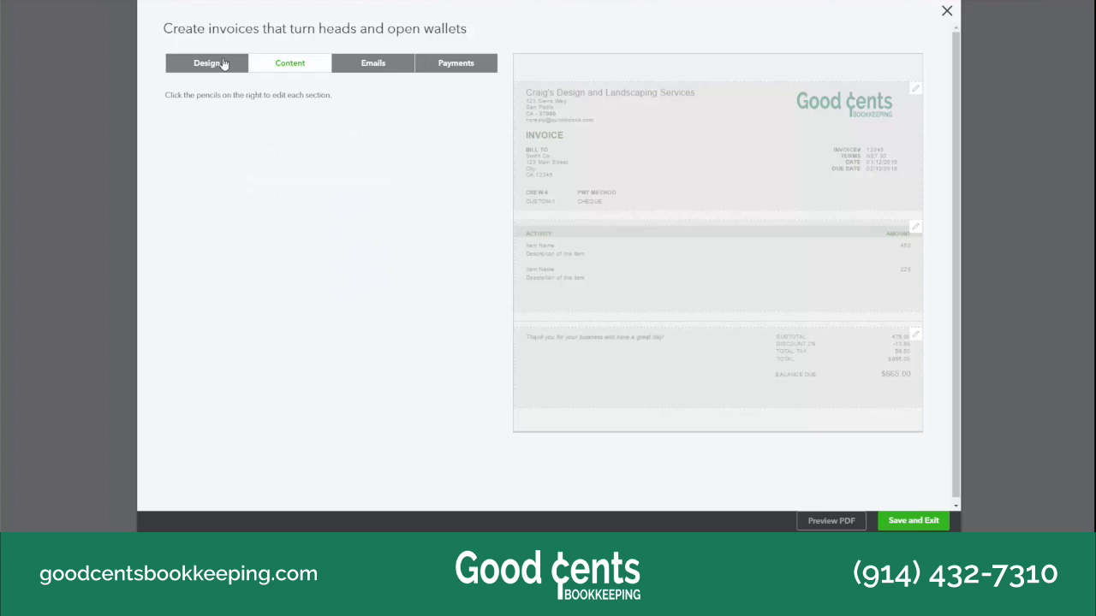
click(208, 64)
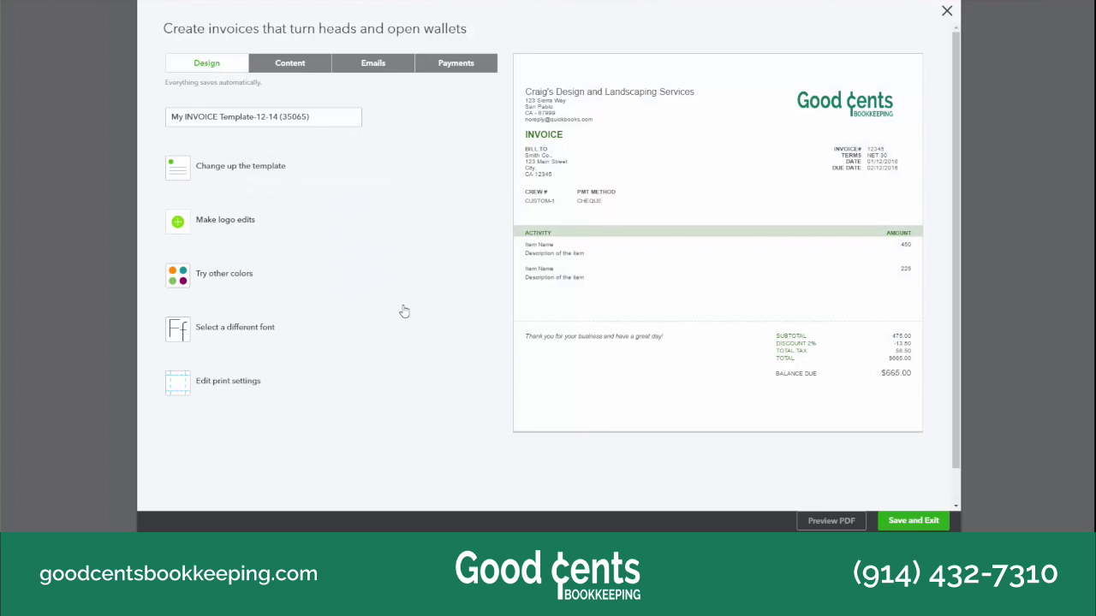